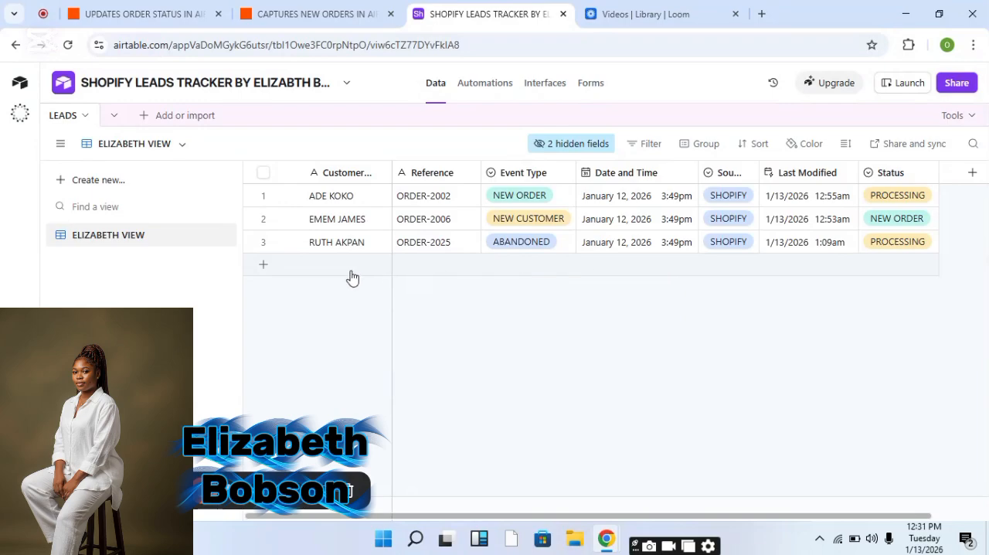
Review the two Zap drafts and the Airtable leads table across the open browser tabs.
click(325, 17)
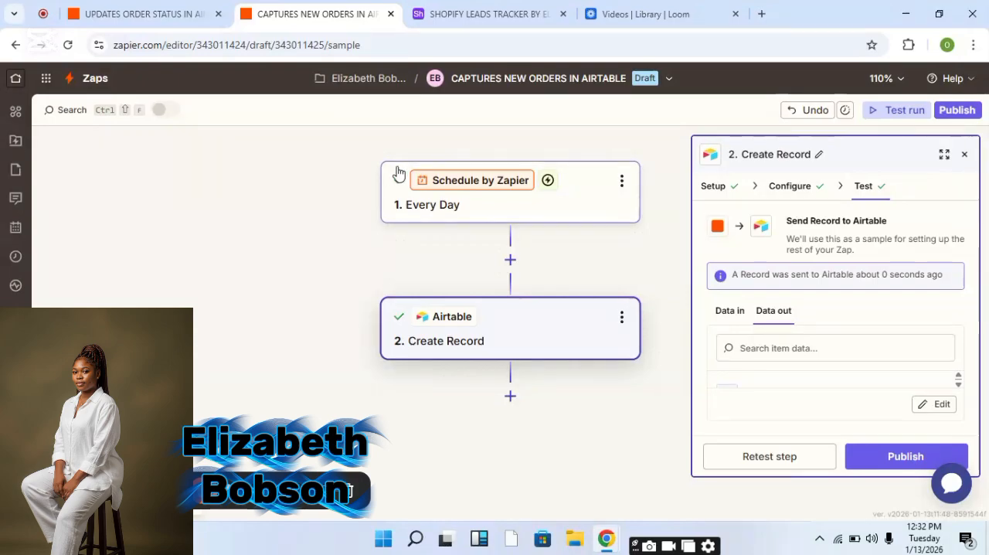
click(123, 15)
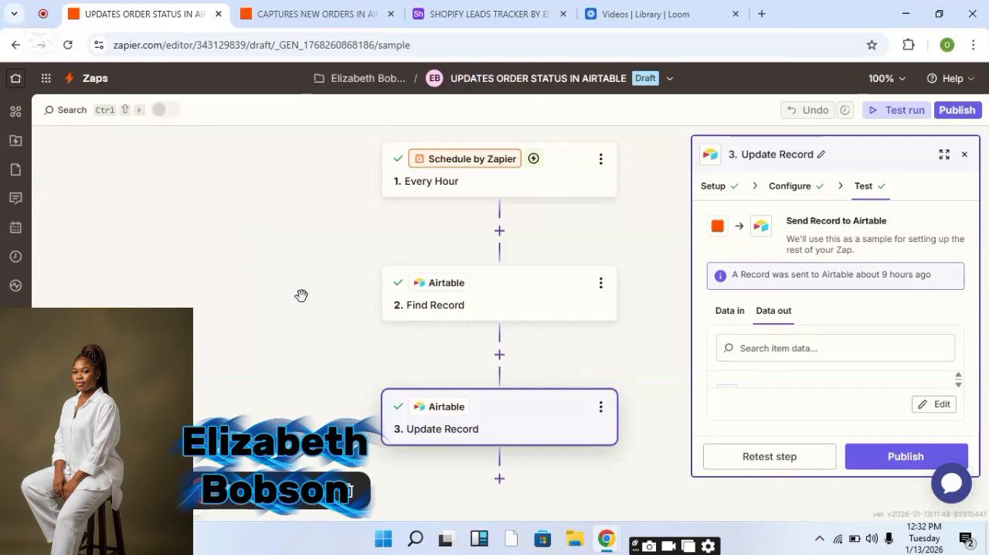
click(463, 20)
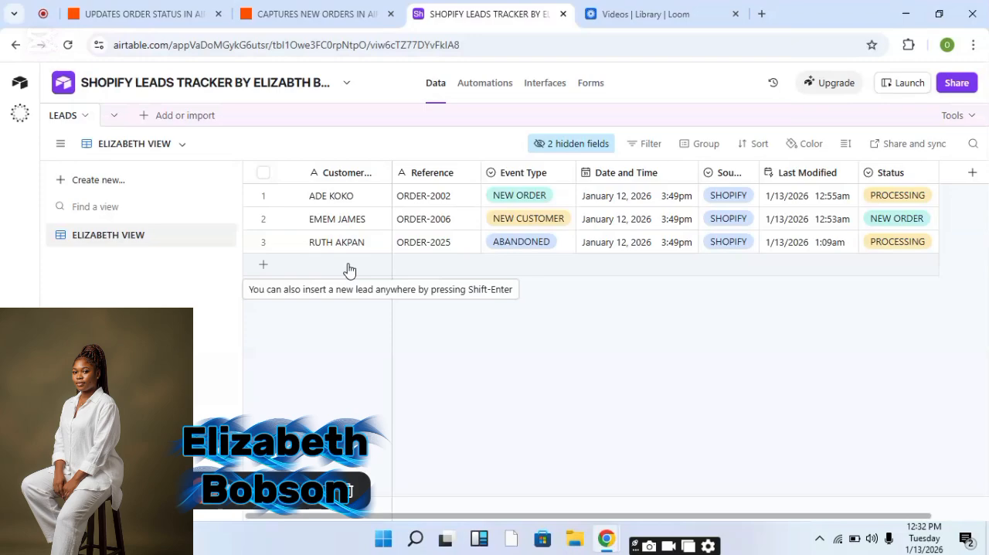
click(284, 11)
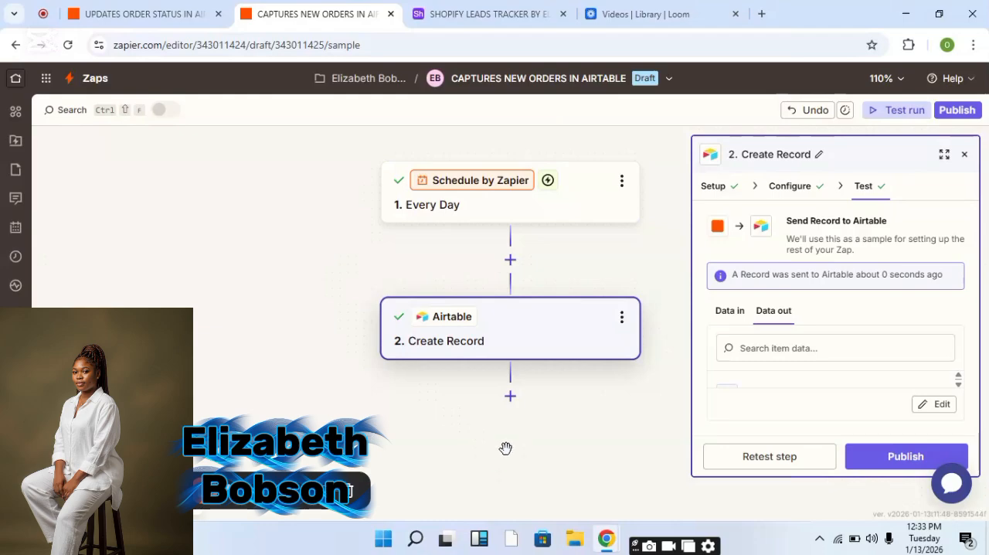
Review the Create Record step's field values and retest it to send a new-order record to Airtable.
click(779, 192)
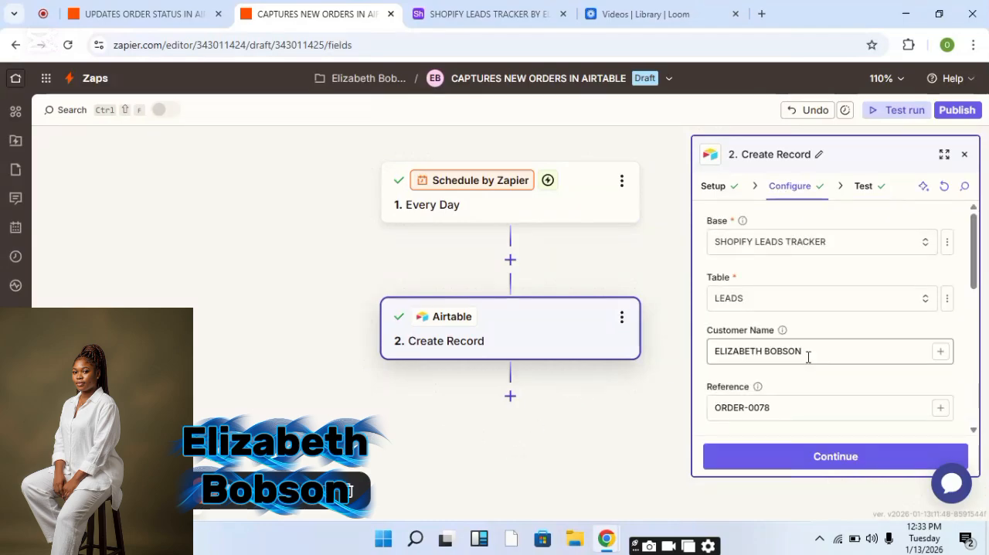
click(822, 351)
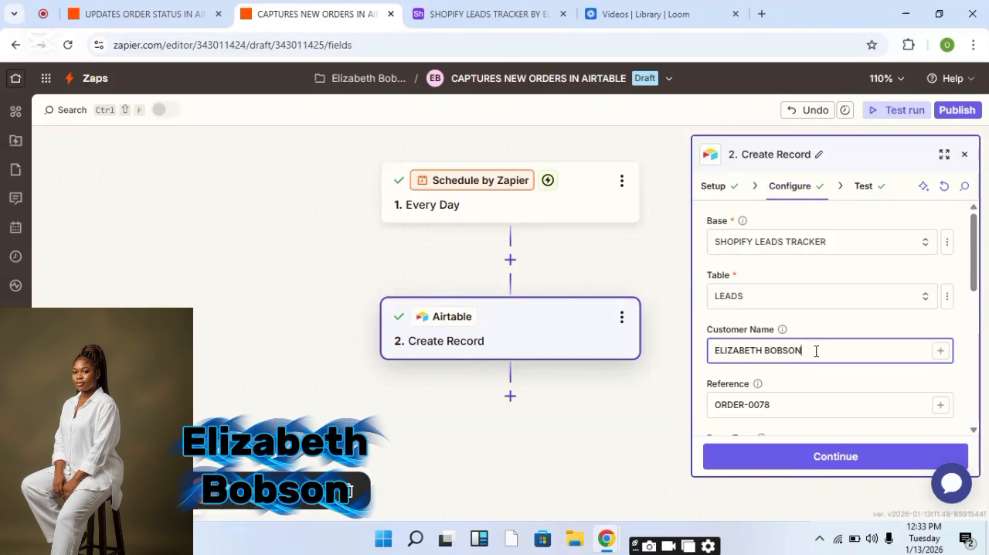
click(816, 400)
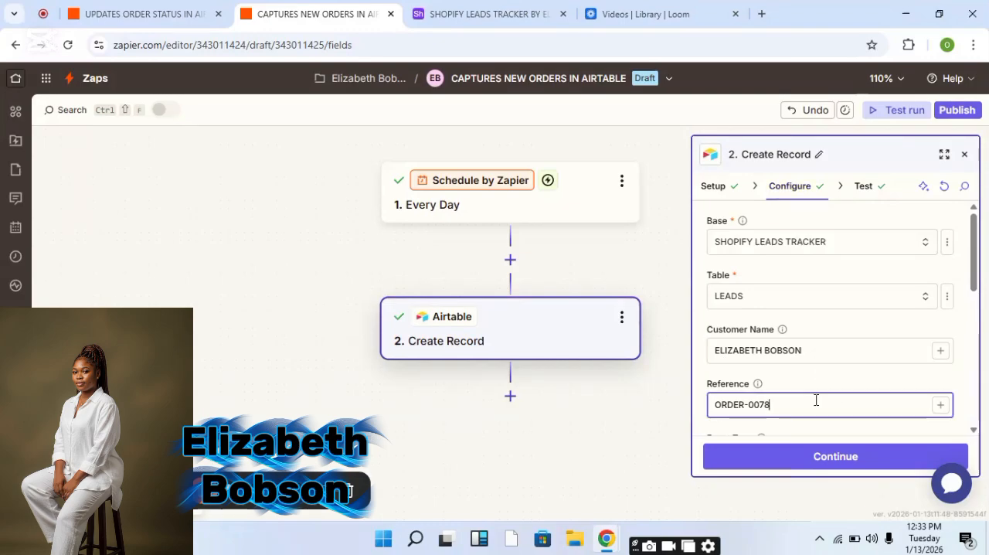
click(962, 422)
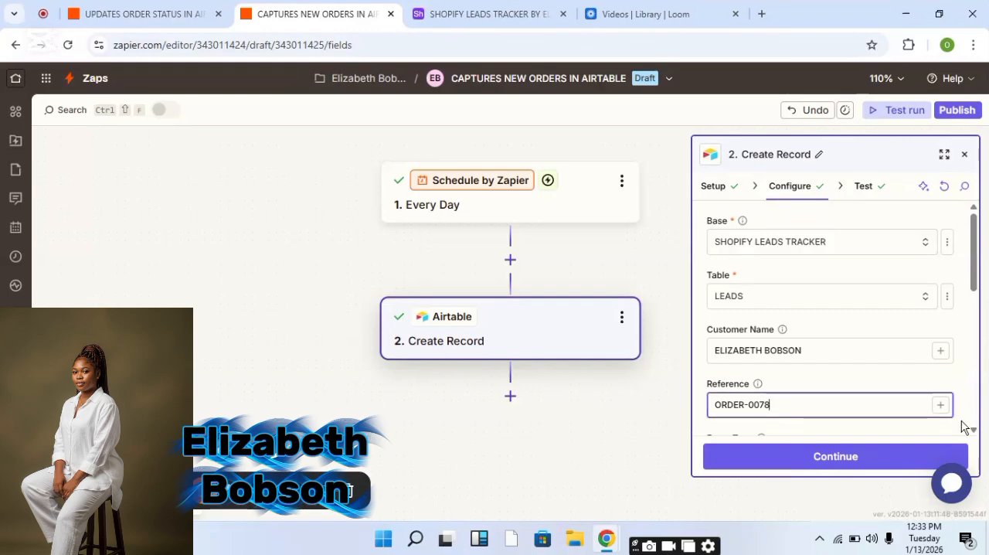
scroll(972, 430, down, 3)
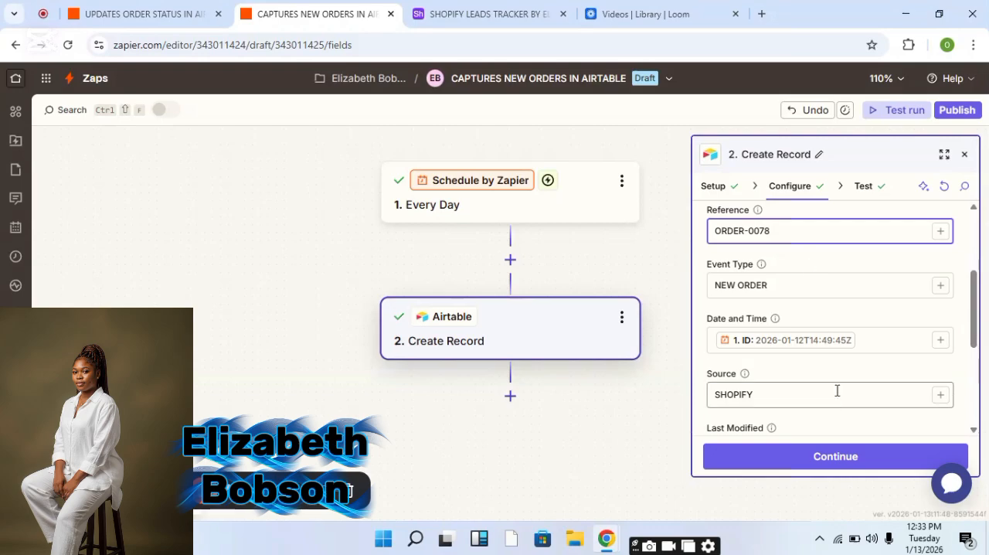
click(839, 459)
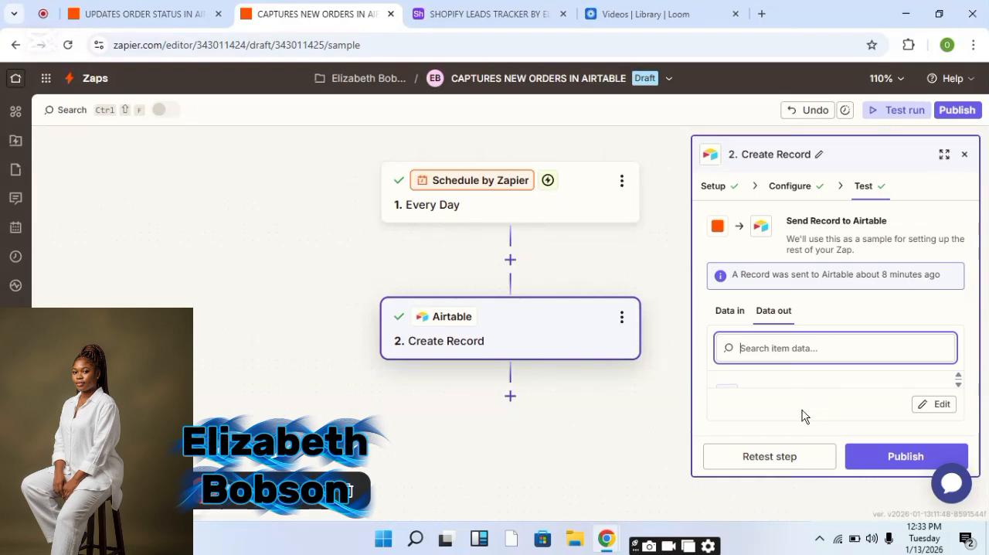
click(788, 456)
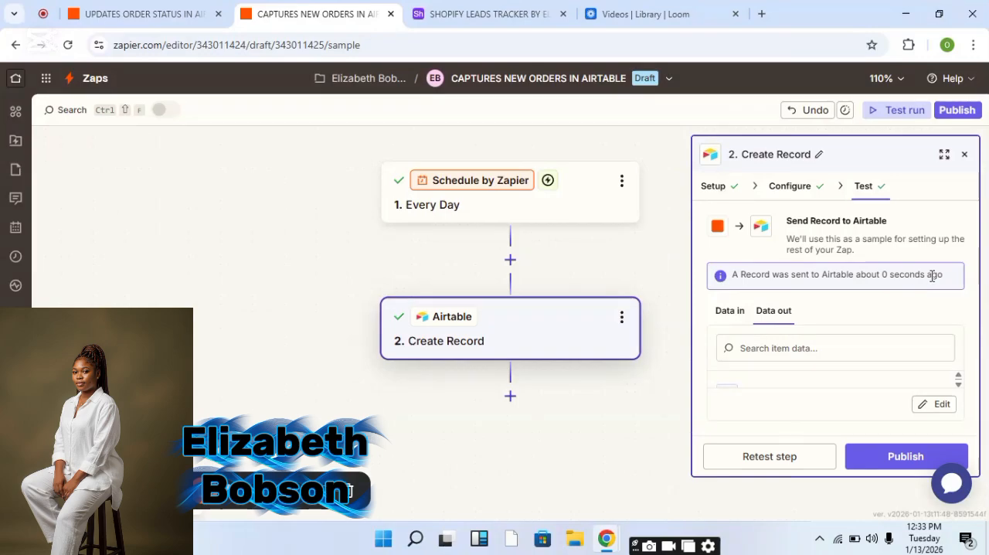
Set the Find Record step's search value to ORDER-0078 and continue.
click(456, 21)
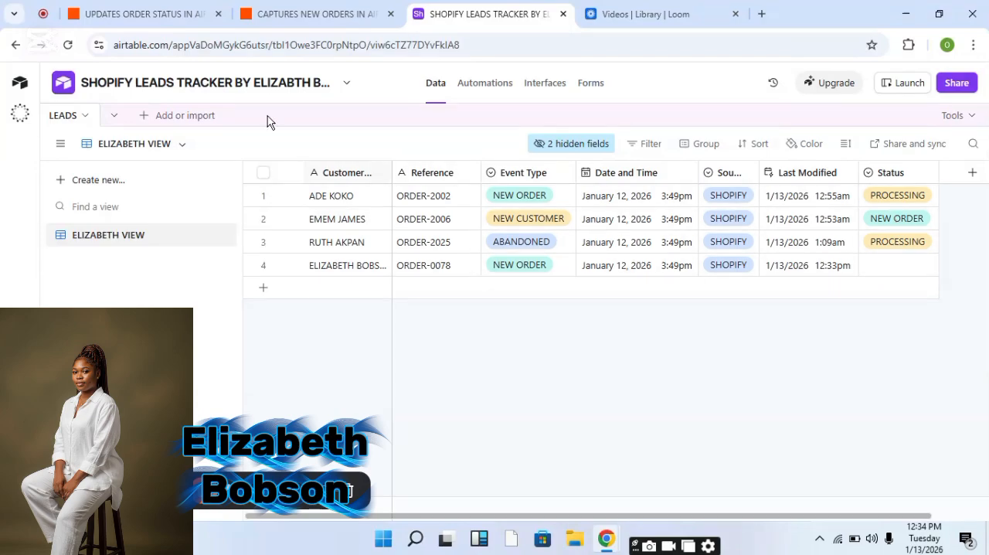
click(143, 17)
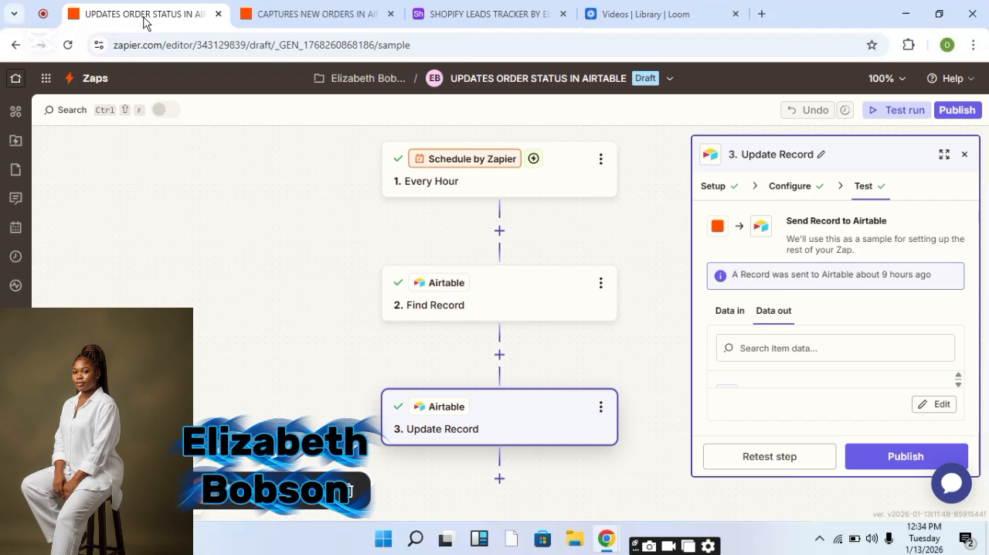
click(537, 311)
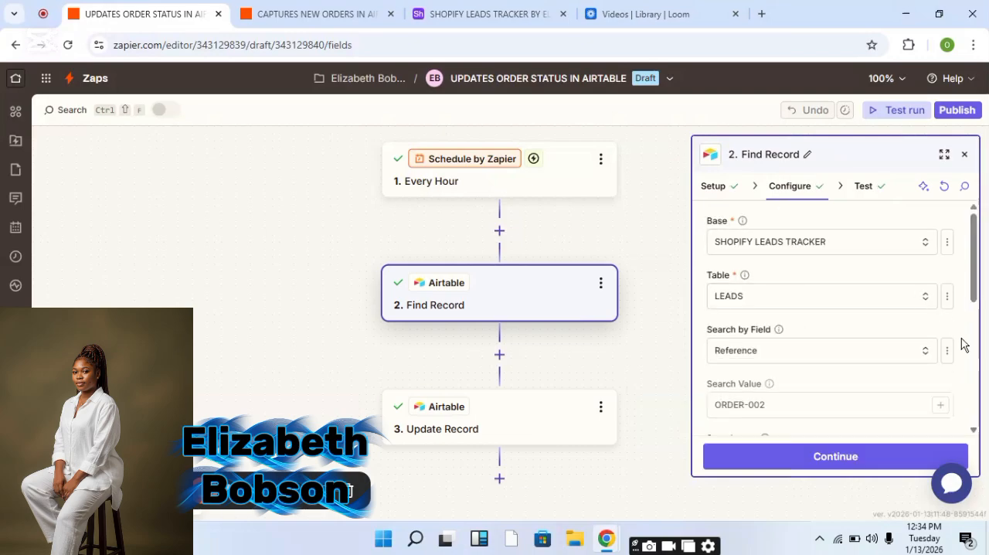
click(771, 399)
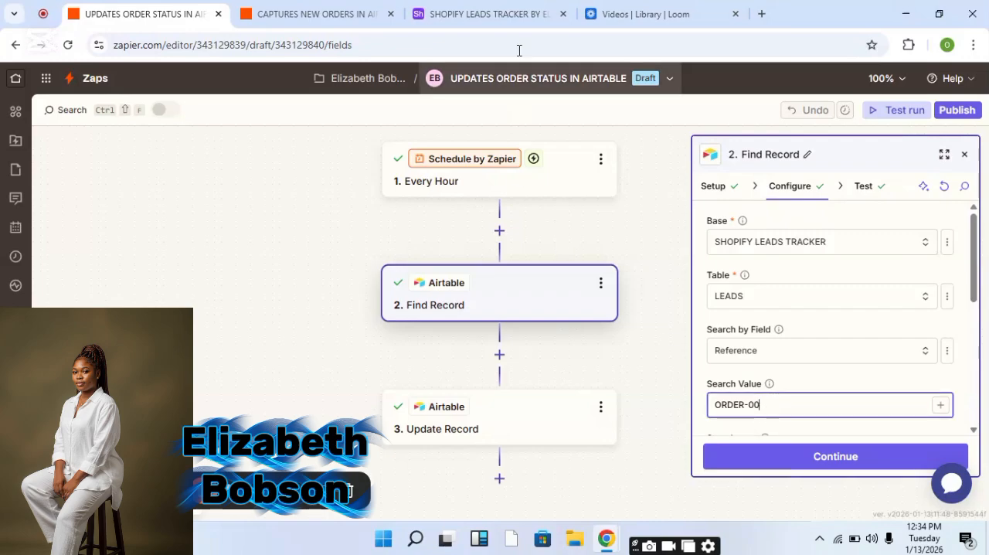
click(494, 13)
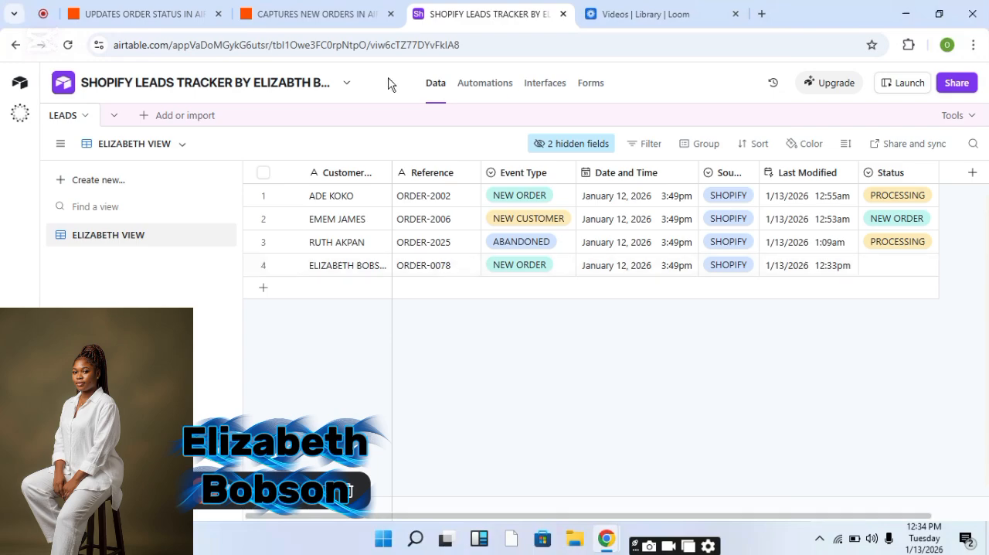
click(173, 14)
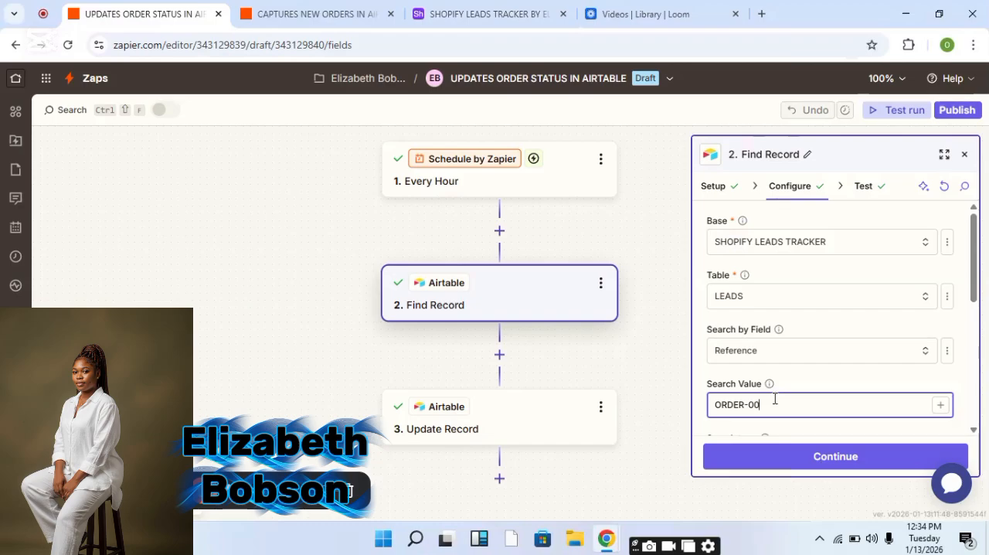
text(78)
click(831, 457)
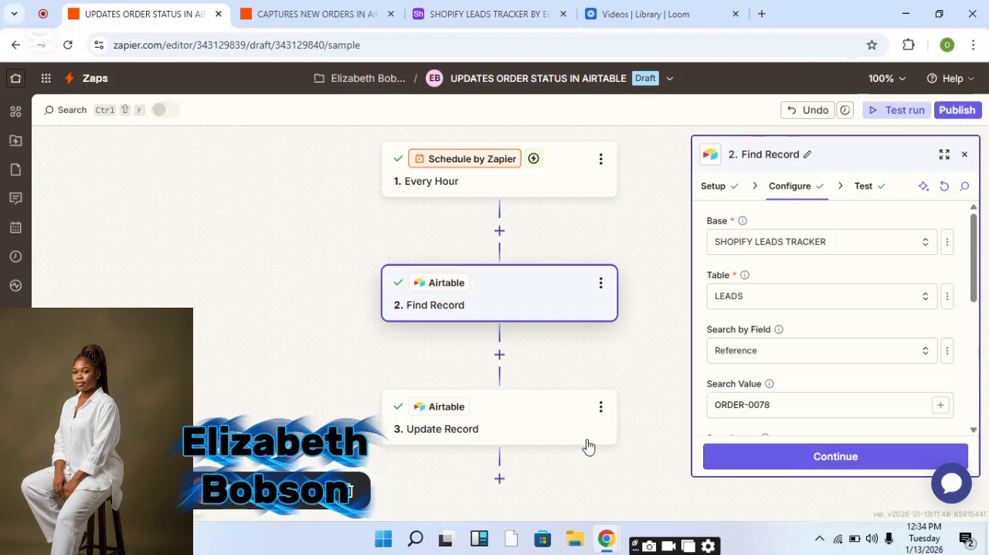
Set the Update Record step's record to recWYnKN3m6oGqJkg, continue, and test the step.
click(540, 434)
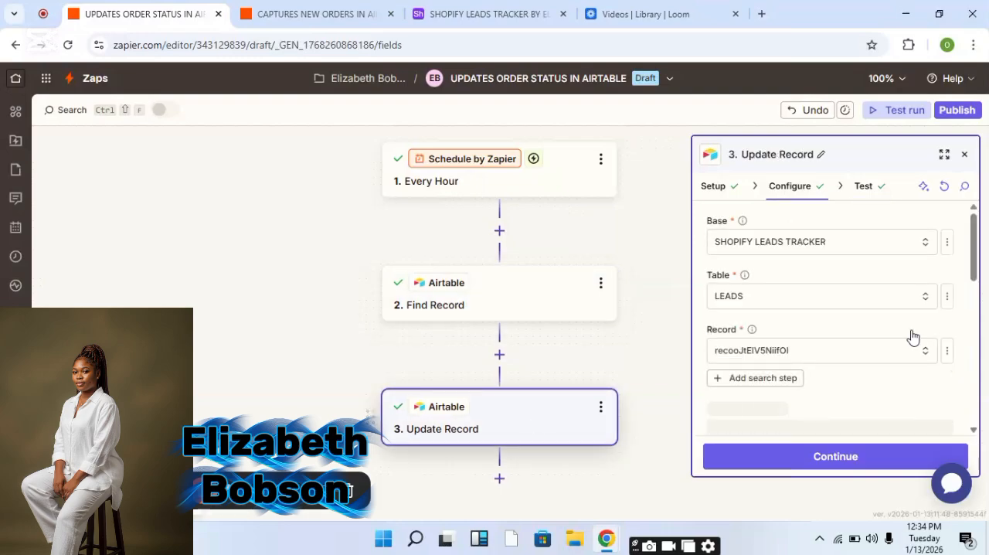
click(846, 359)
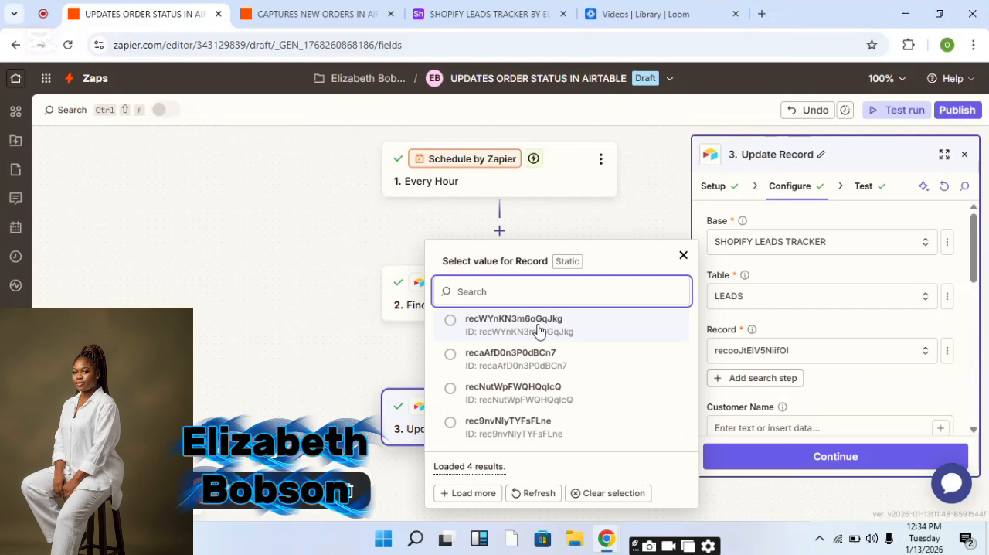
click(538, 329)
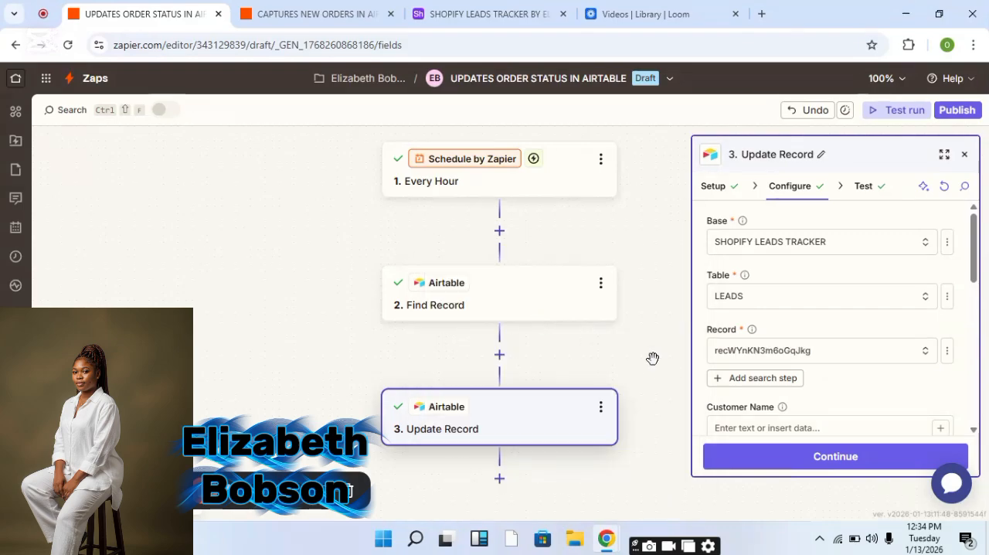
click(818, 457)
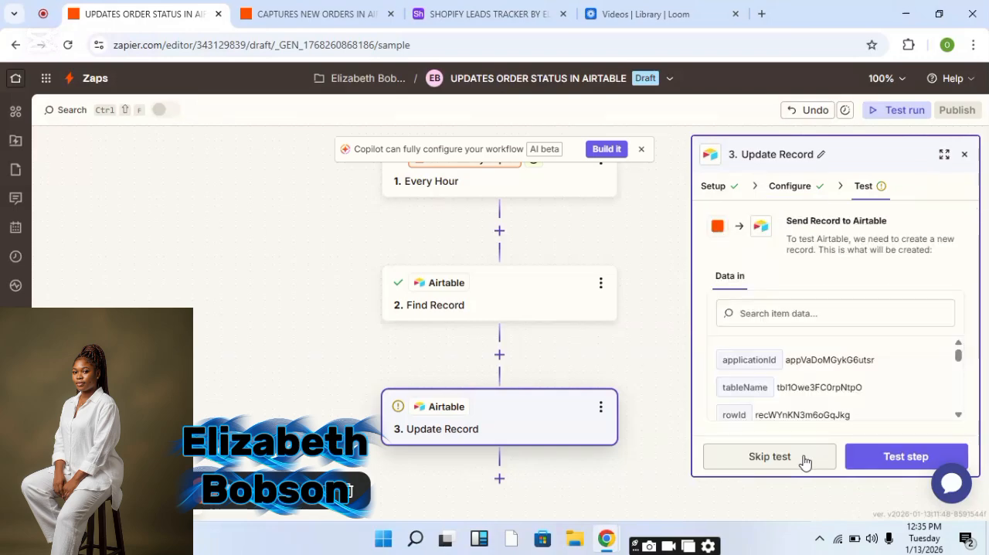
click(898, 456)
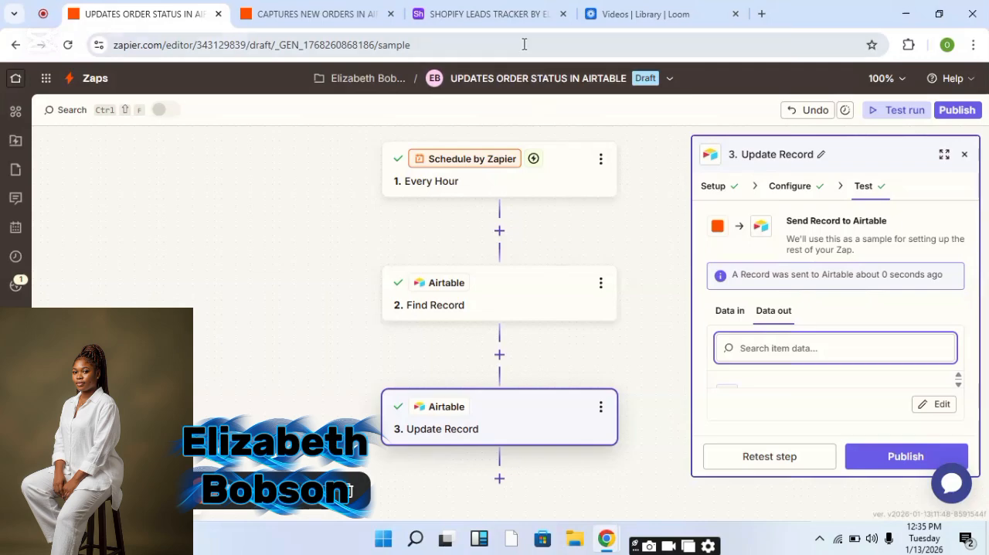
In the Create Record step, replace the customer name with a new customer's full name and set the reference to ORDER-0090.
click(514, 17)
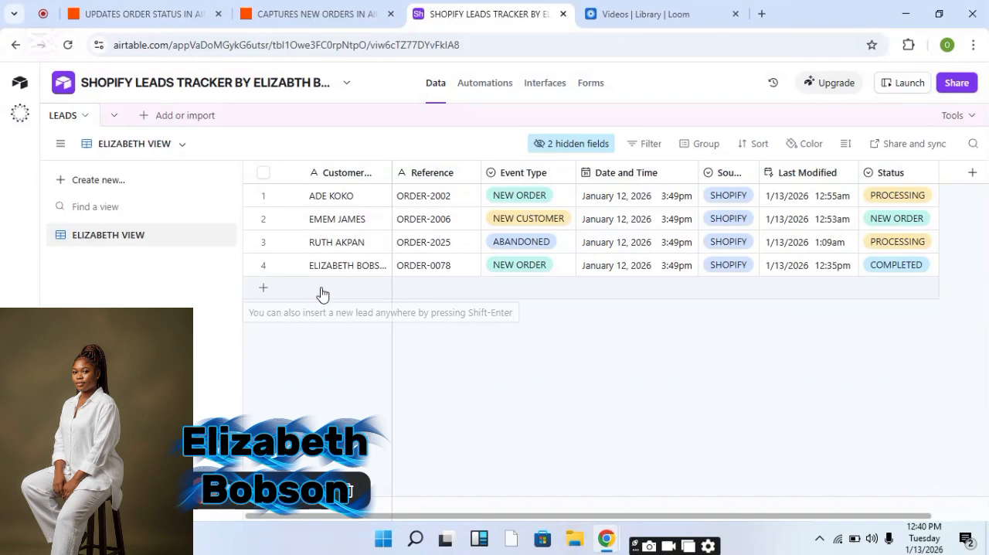
click(296, 26)
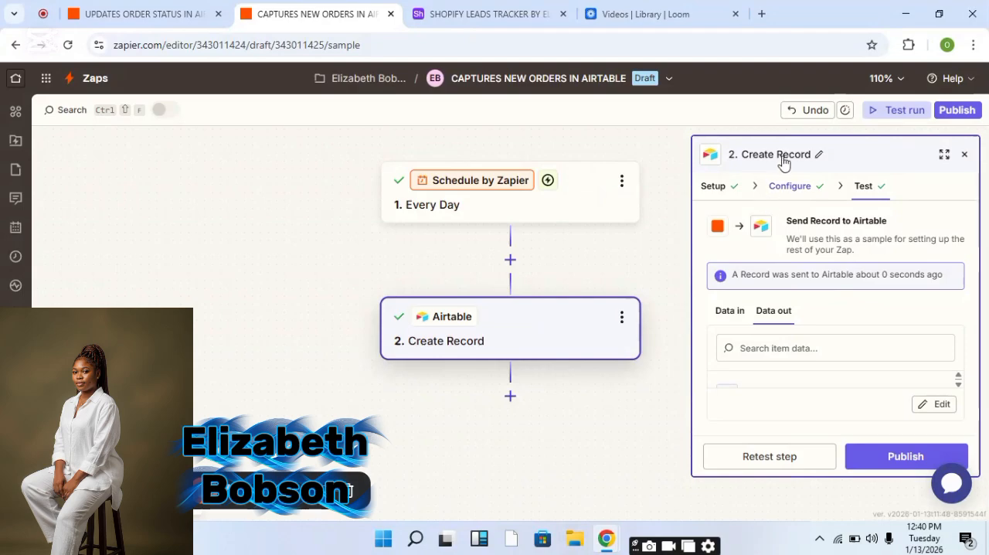
click(787, 188)
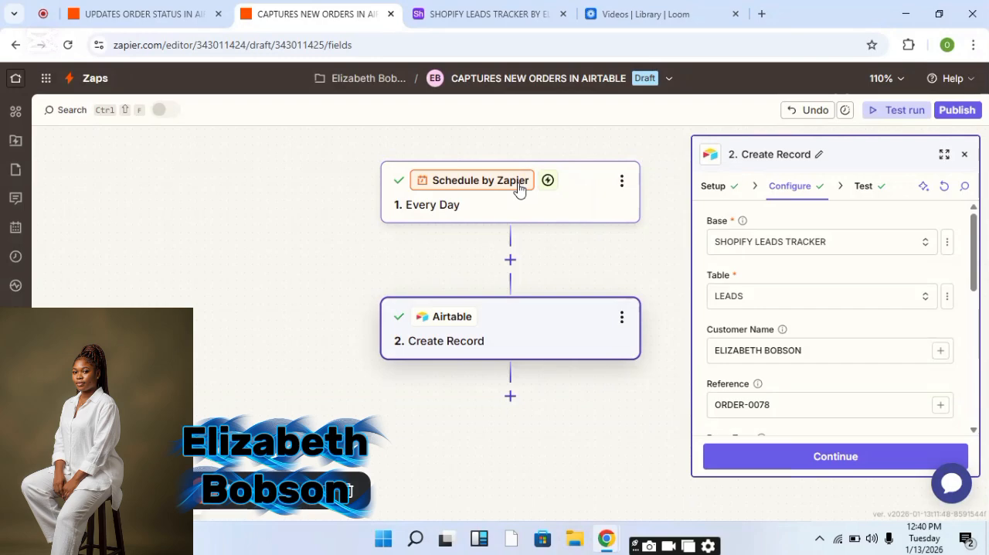
click(818, 347)
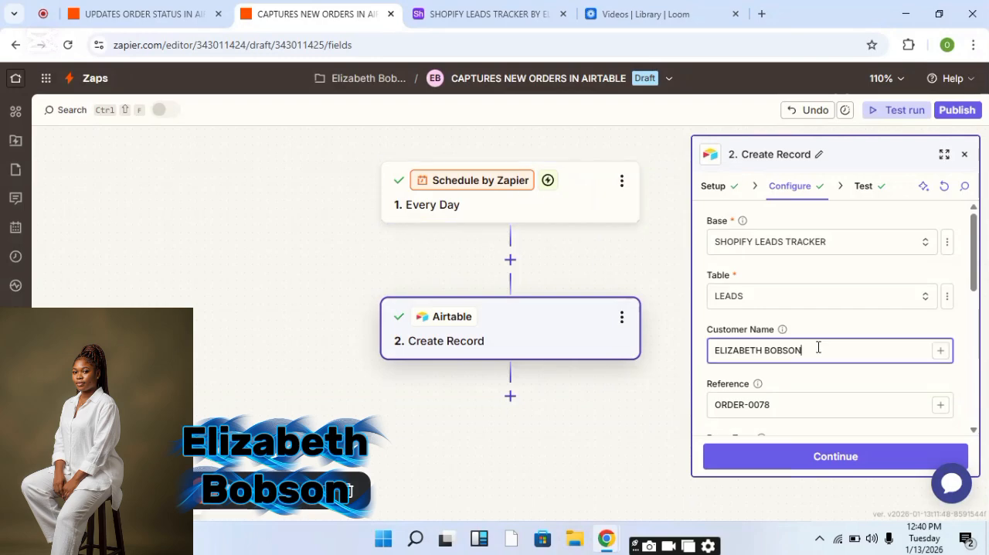
key(BackSpace)
key(BackSpace)
key(BackSpace)
key(BackSpace)
key(BackSpace)
key(BackSpace)
key(BackSpace)
key(BackSpace)
key(BackSpace)
key(BackSpace)
key(BackSpace)
key(BackSpace)
key(BackSpace)
key(BackSpace)
key(BackSpace)
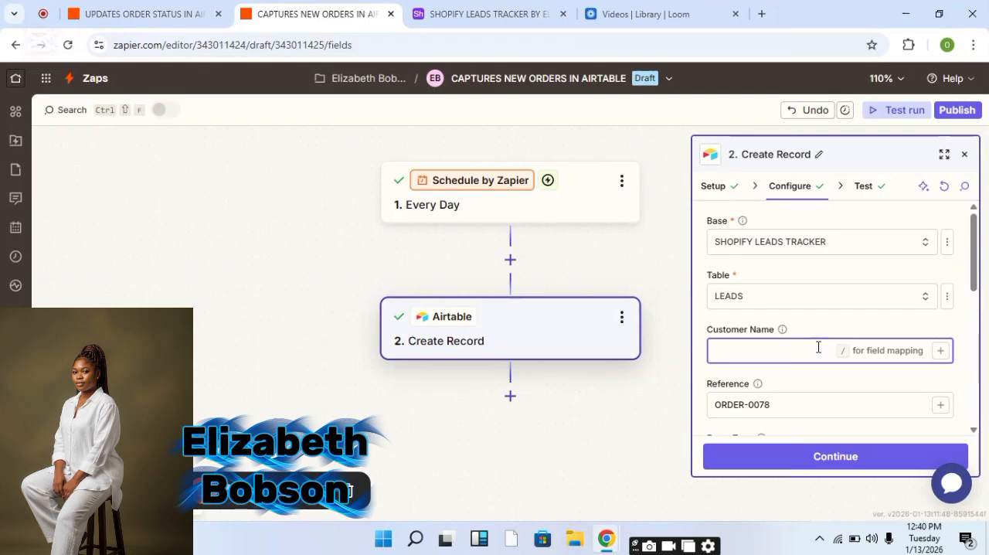
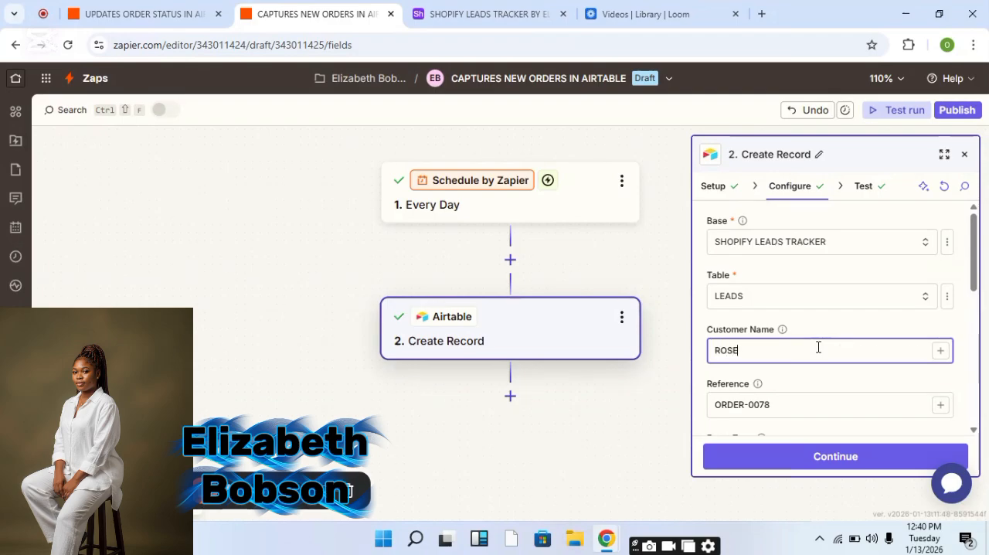
click(849, 404)
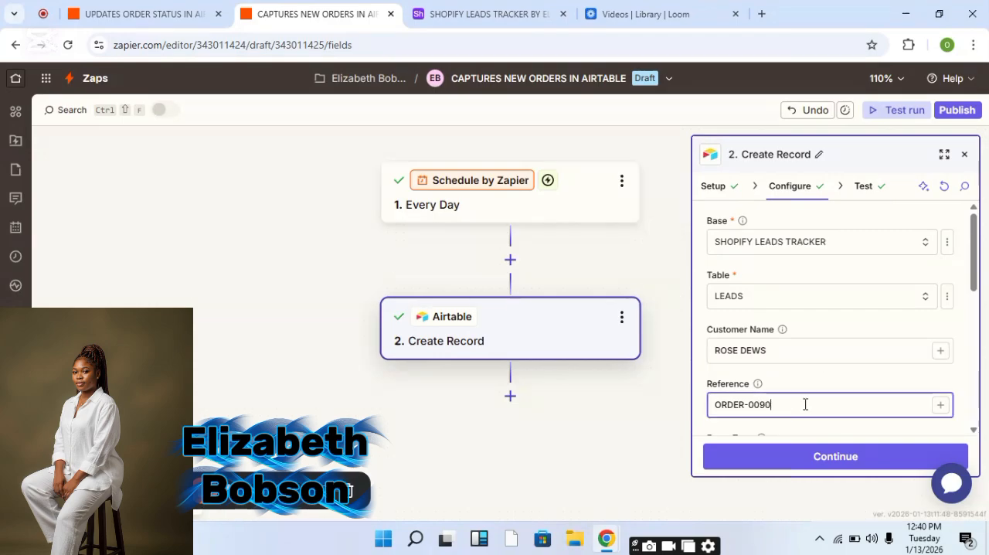
click(974, 431)
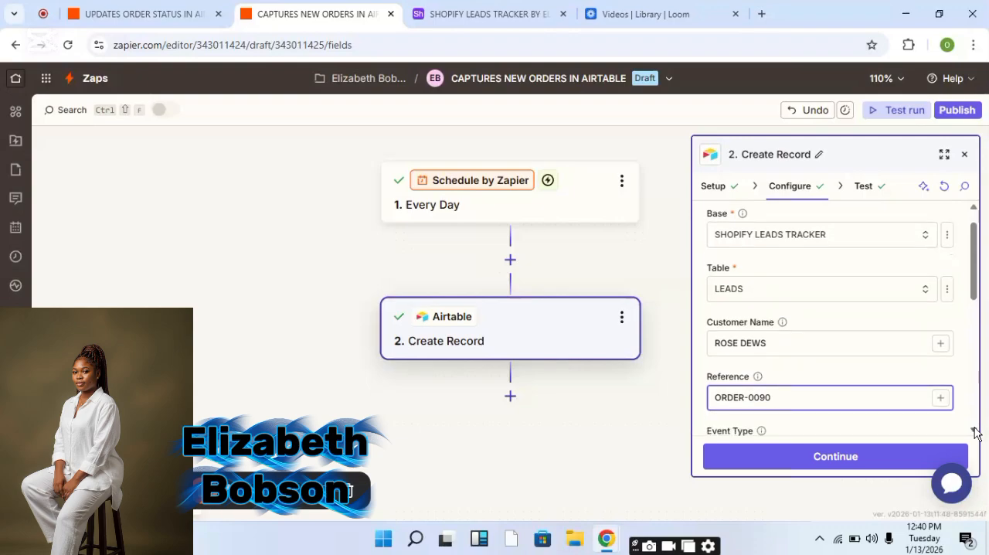
scroll(974, 431, down, 3)
Set the Create Record step's event type to ABANDONED.
click(773, 309)
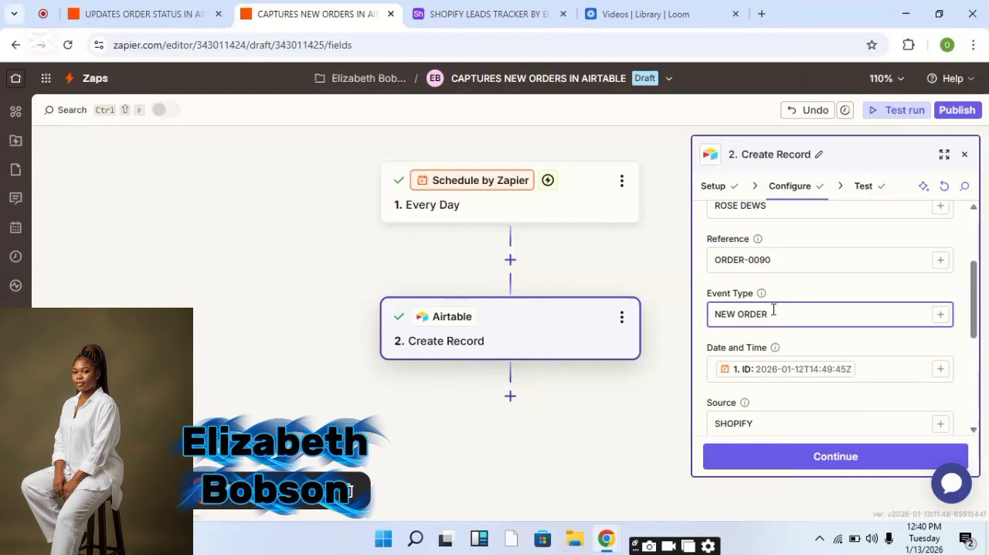
key(BackSpace)
key(BackSpace)
key(BackSpace)
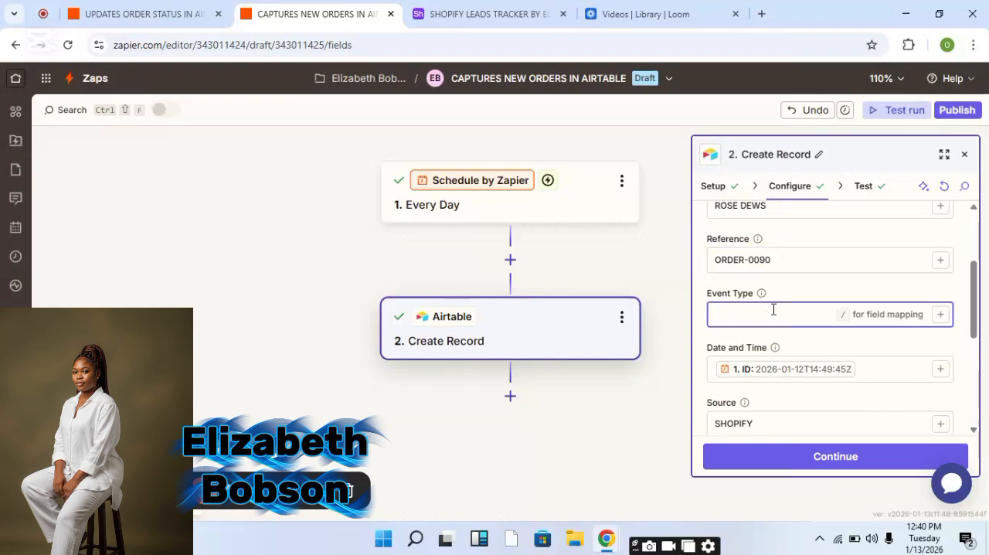
text(ABANDONED)
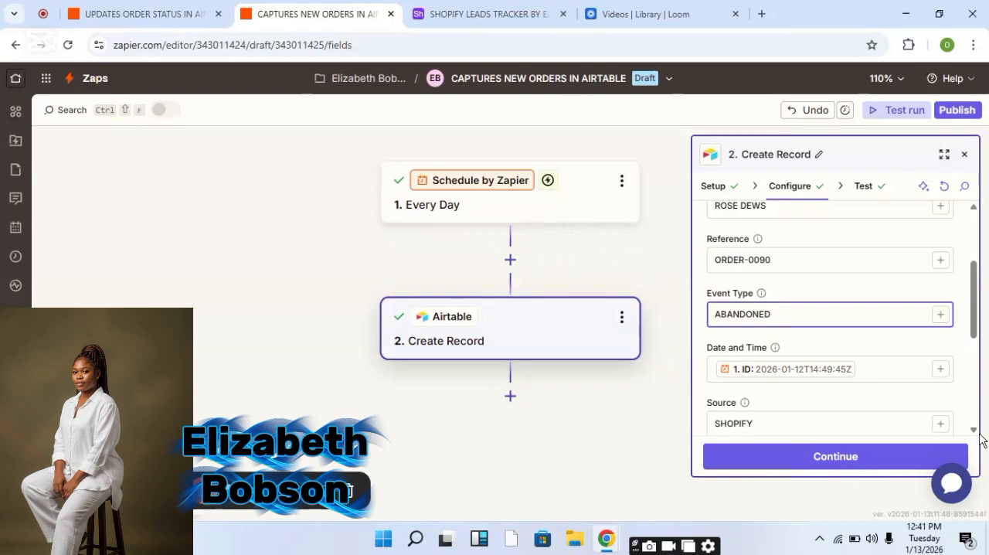
scroll(976, 440, down, 3)
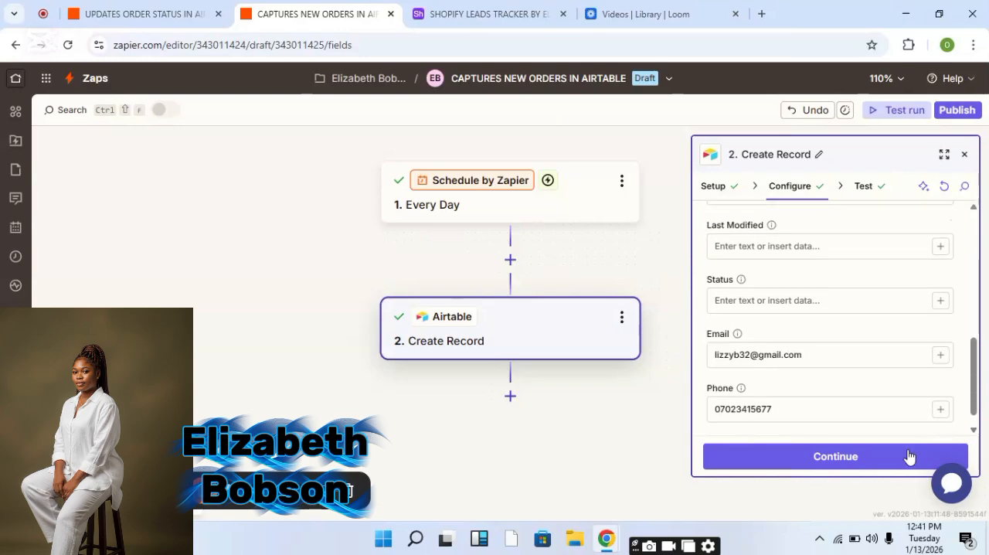
In the Create Record step, replace the email with the new customer's e-mail address.
click(829, 356)
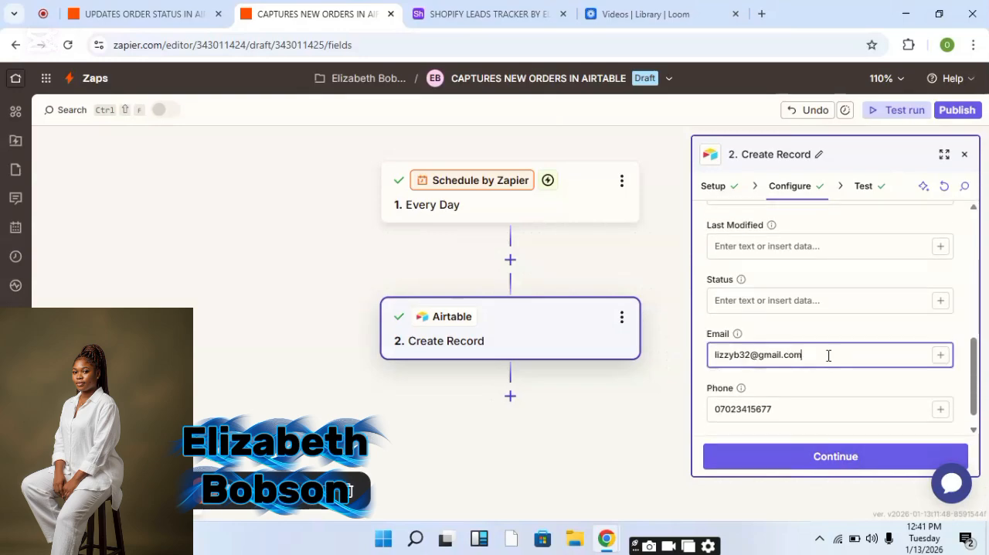
click(748, 357)
key(BackSpace)
key(BackSpace)
key(BackSpace)
key(BackSpace)
key(BackSpace)
key(BackSpace)
key(BackSpace)
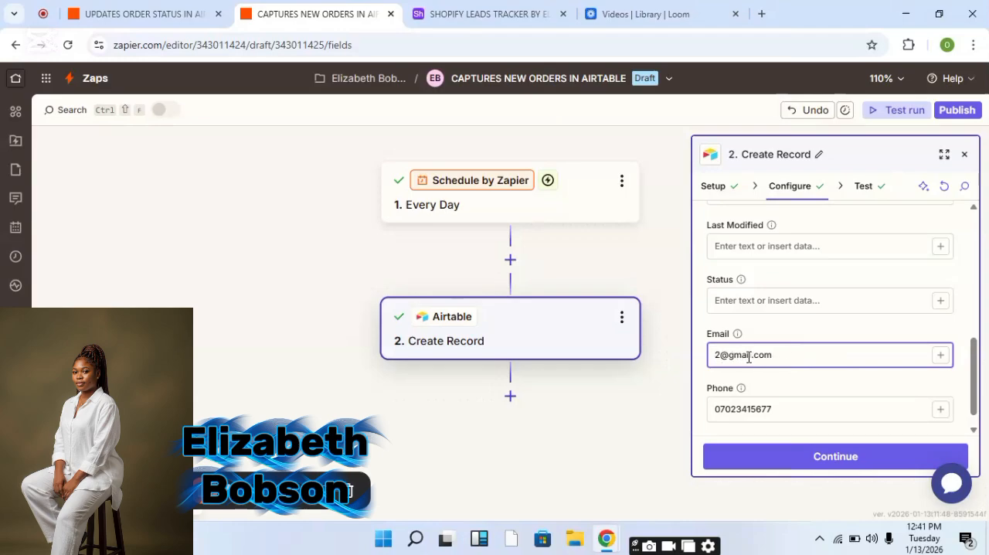
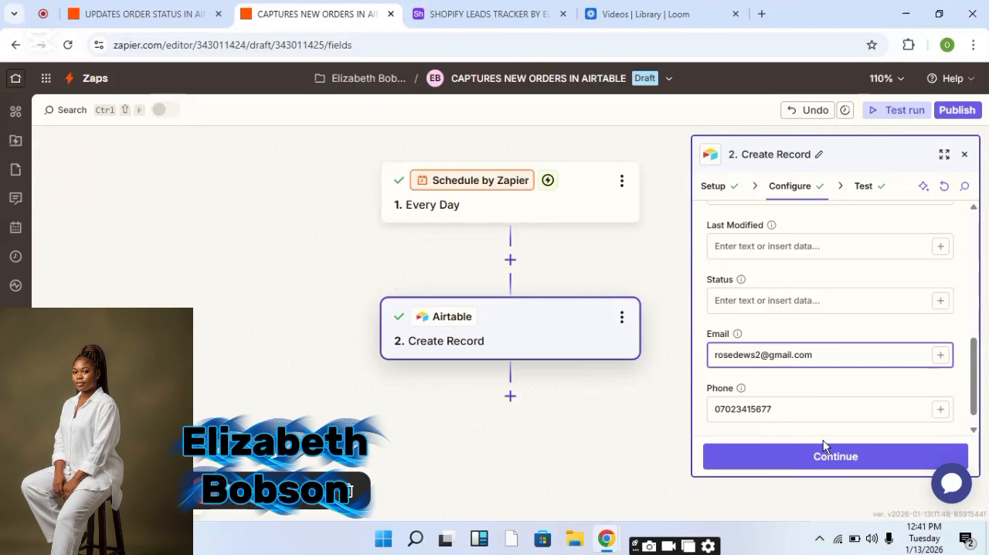
Edit the customer's phone number, continue, and retest the Create Record step.
click(787, 410)
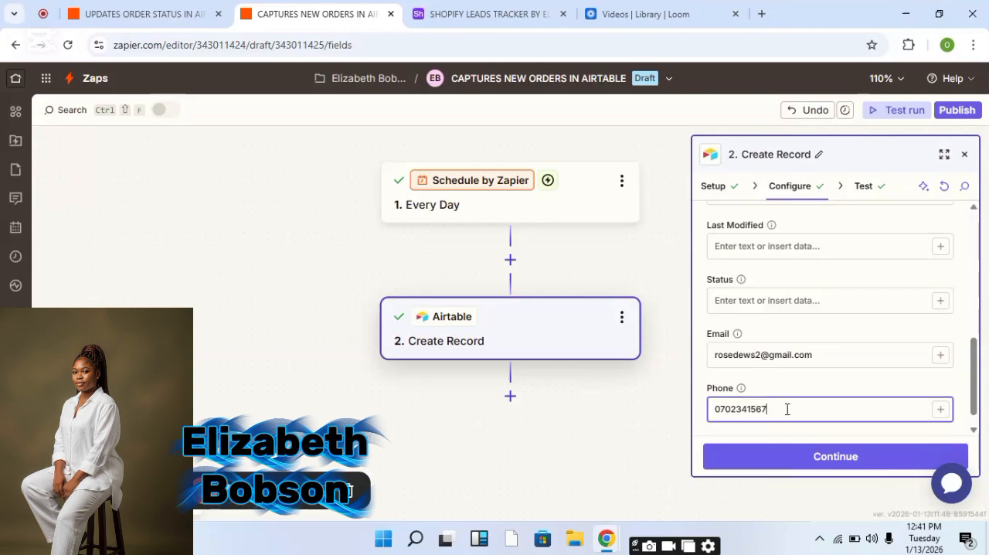
text(9)
click(799, 457)
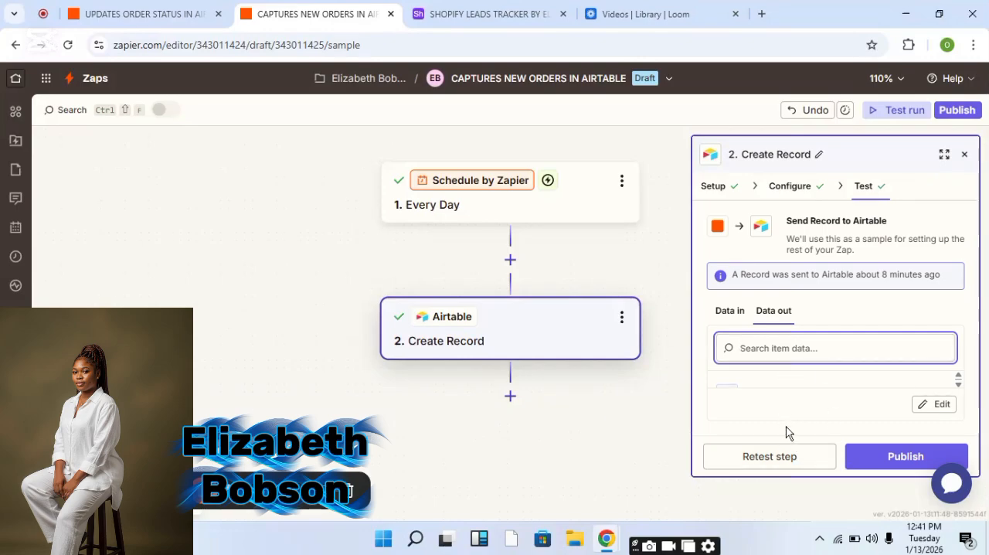
click(783, 459)
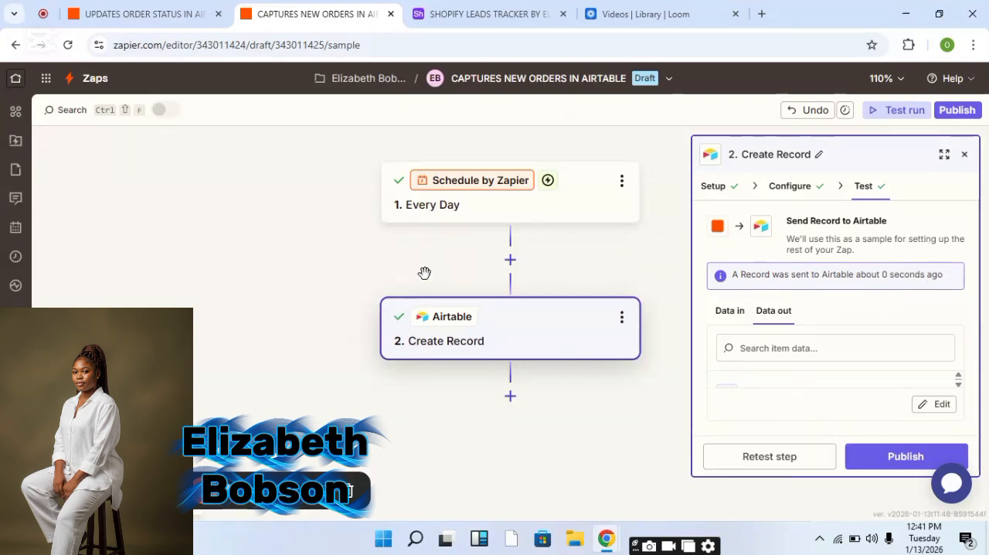
Review the new ORDER-0090 row in the leads tracker table while switching back to the order-status Zap's Find Record step.
click(517, 14)
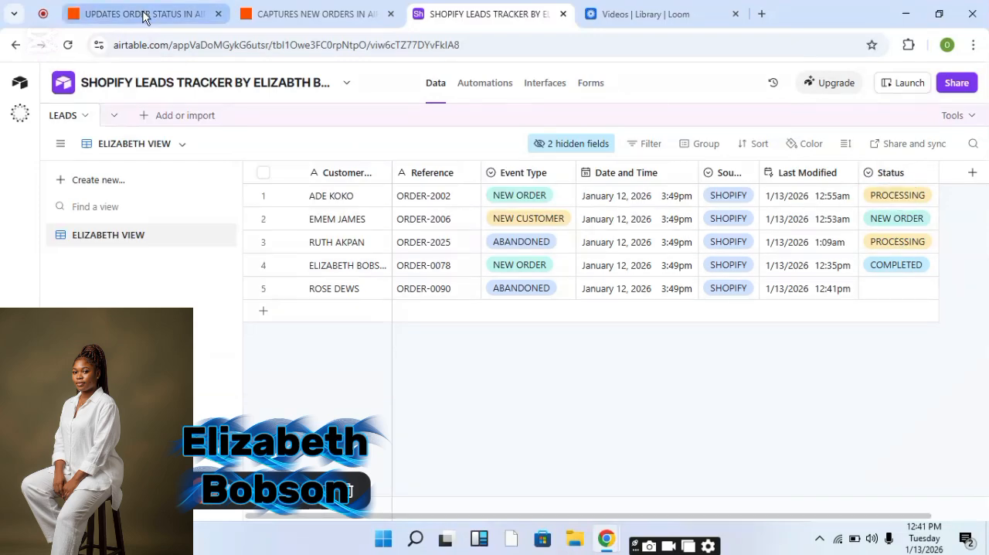
click(144, 16)
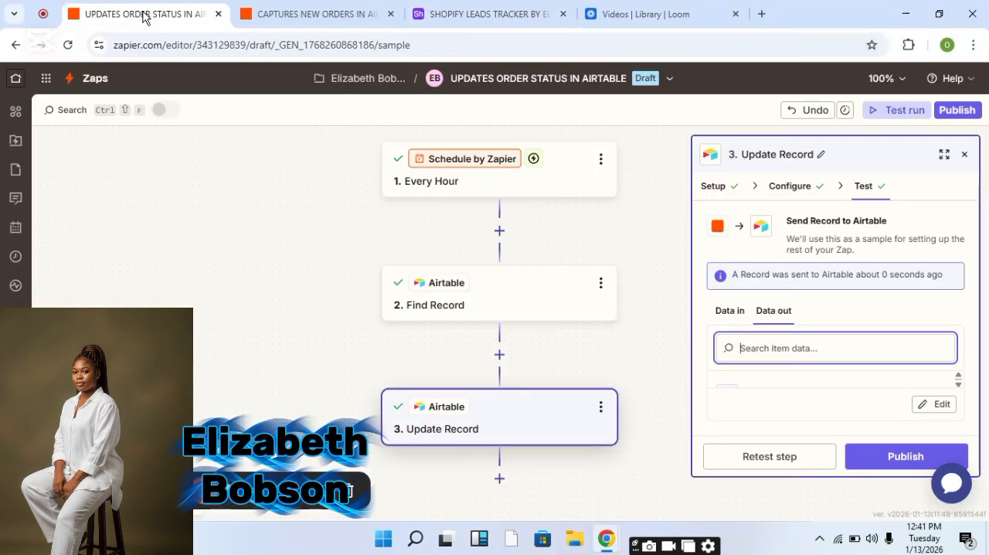
click(561, 314)
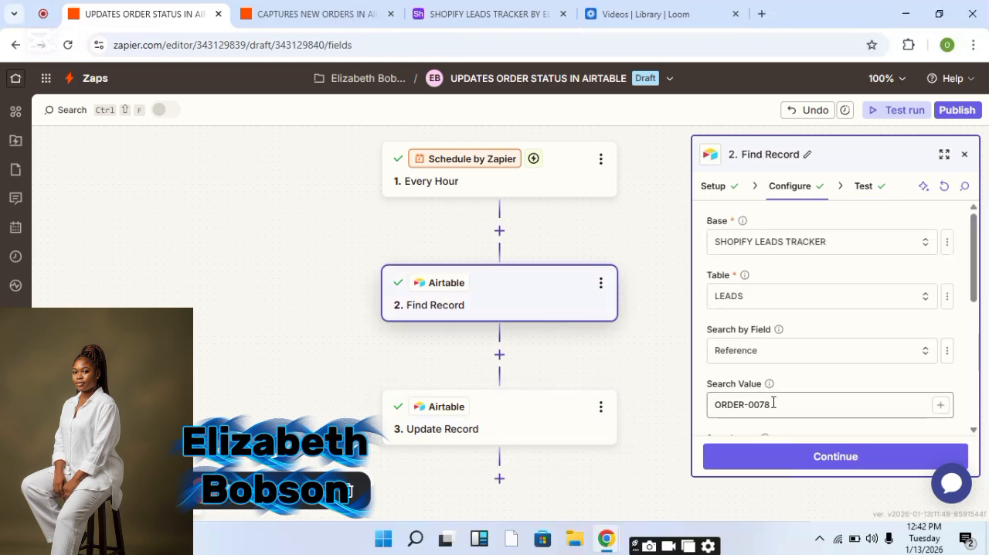
click(492, 23)
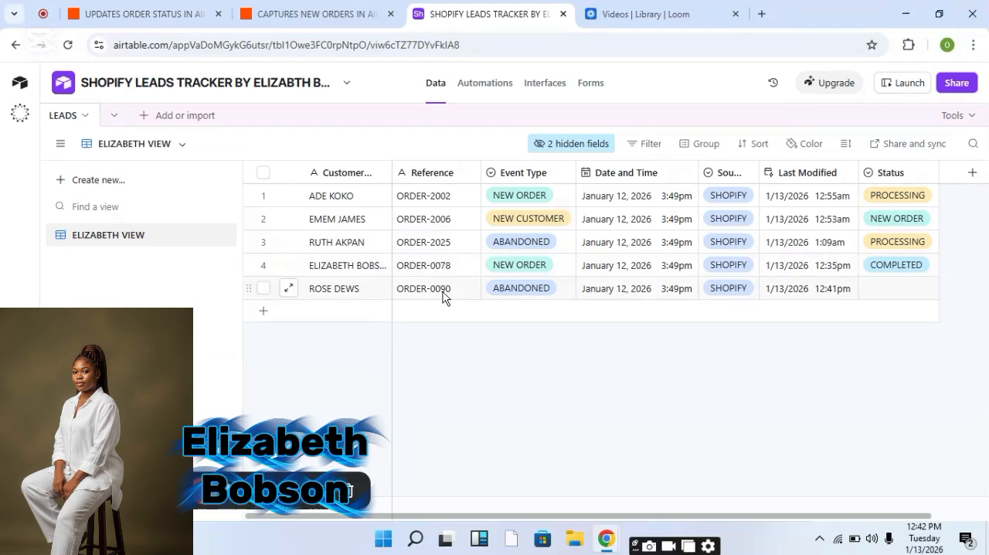
click(157, 13)
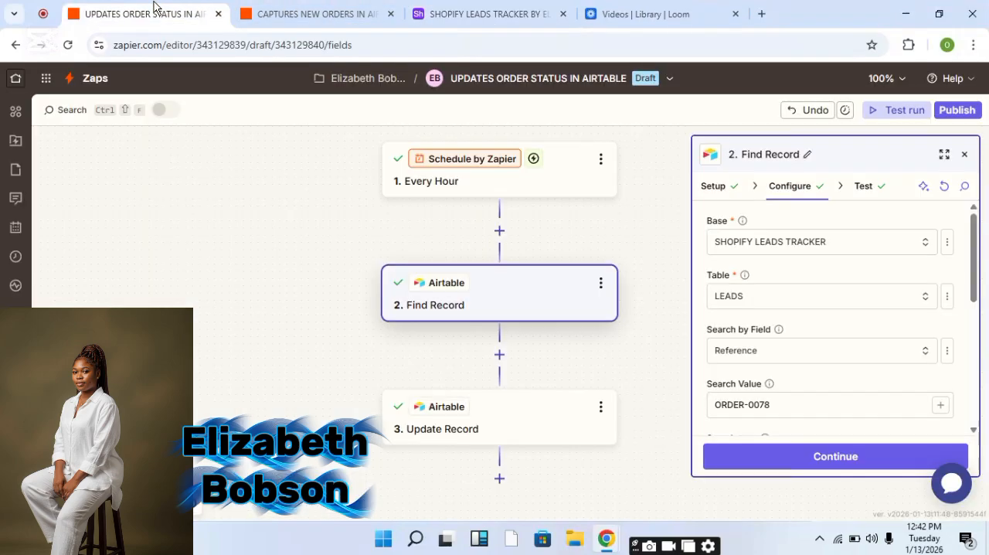
Set the Find Record step's search value to ORDER-0090 and continue.
click(789, 407)
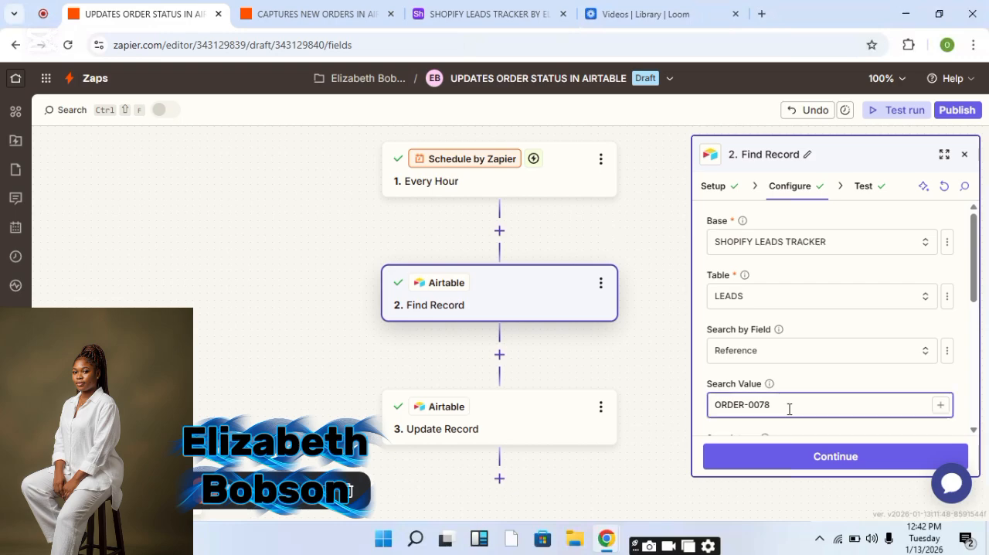
key(BackSpace)
key(BackSpace)
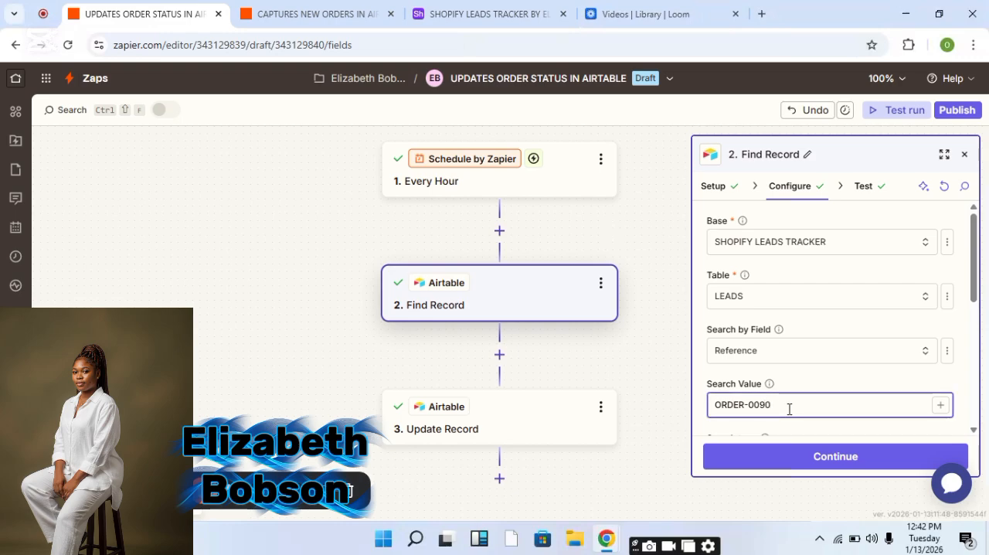
click(840, 458)
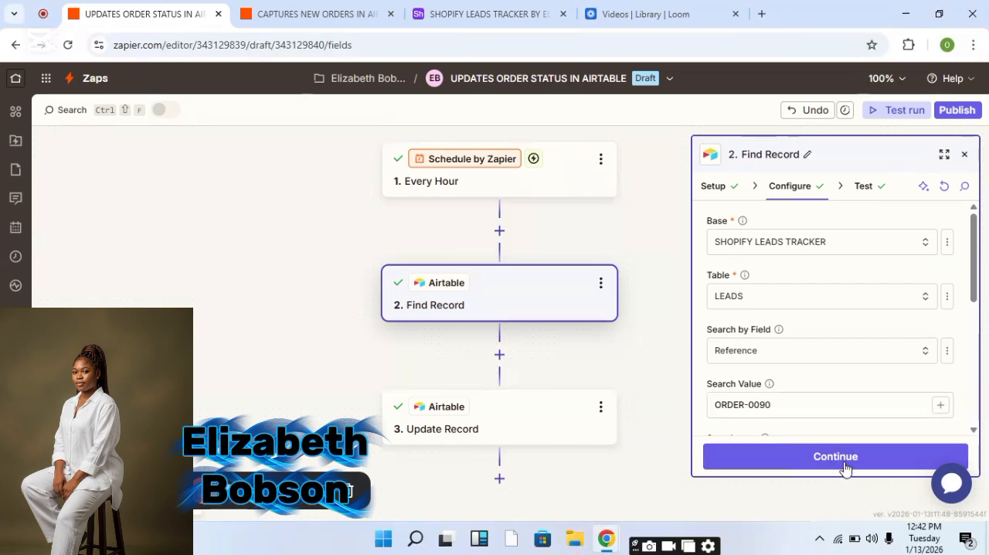
Set the Update Record step's record to recNTbL8ts1Ddl9J6, continue, and test the step.
click(539, 439)
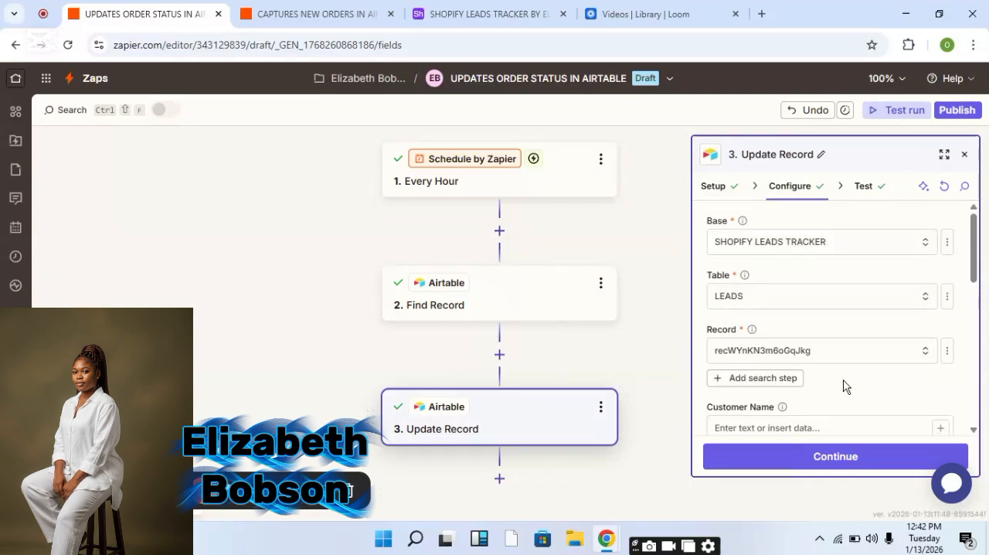
click(822, 356)
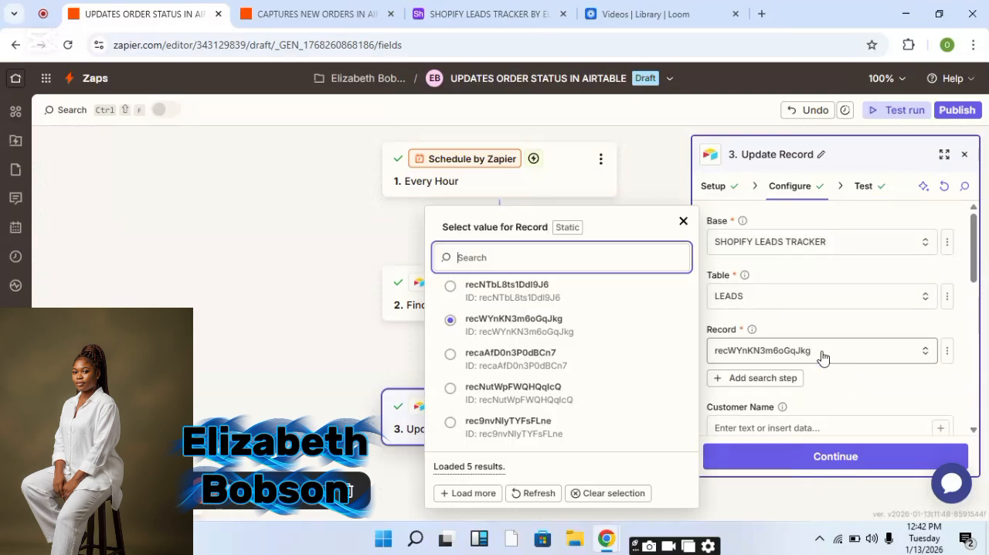
click(557, 294)
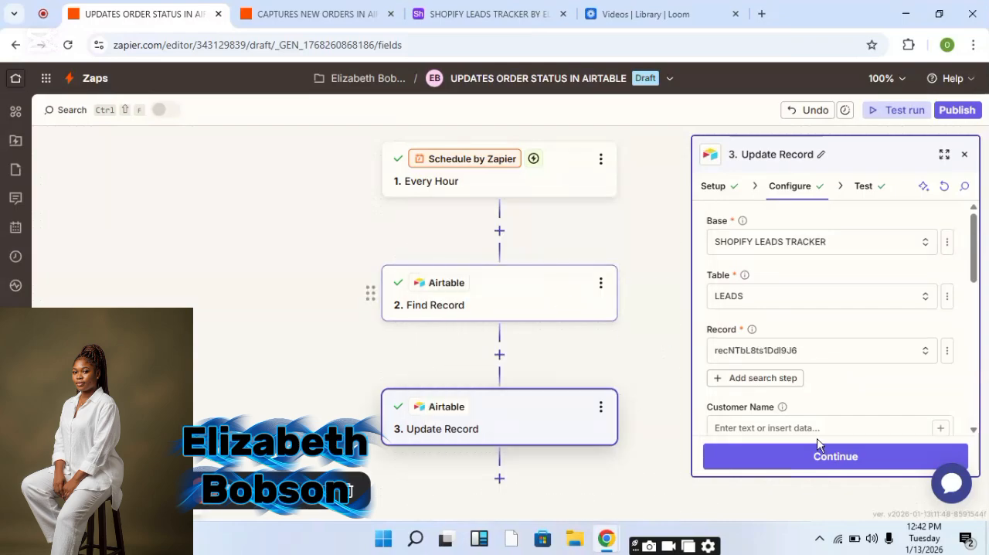
click(824, 463)
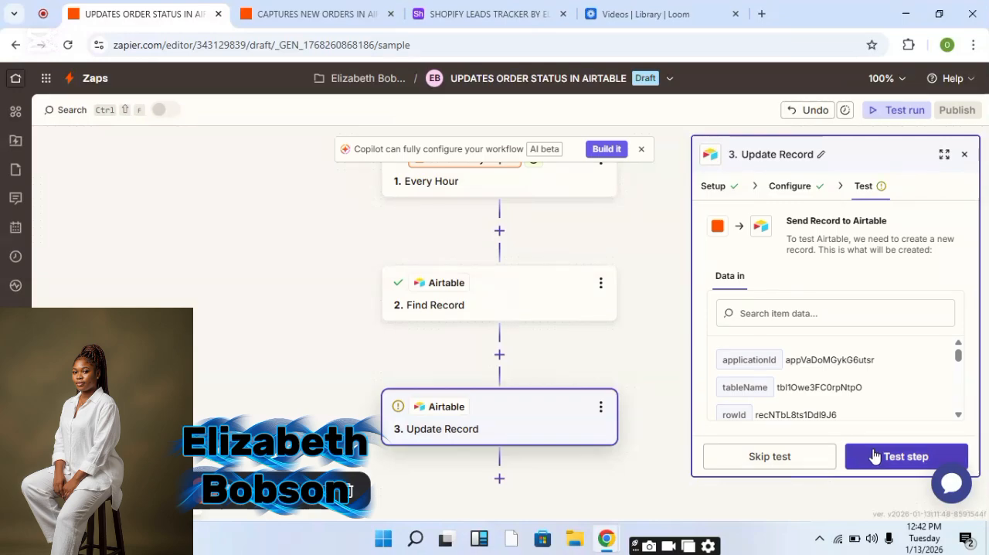
click(873, 456)
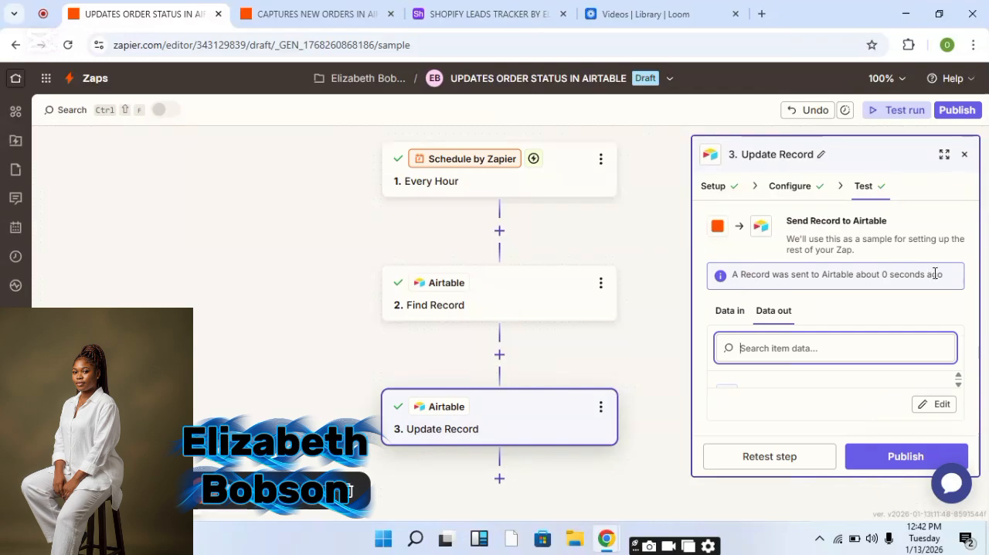
click(488, 14)
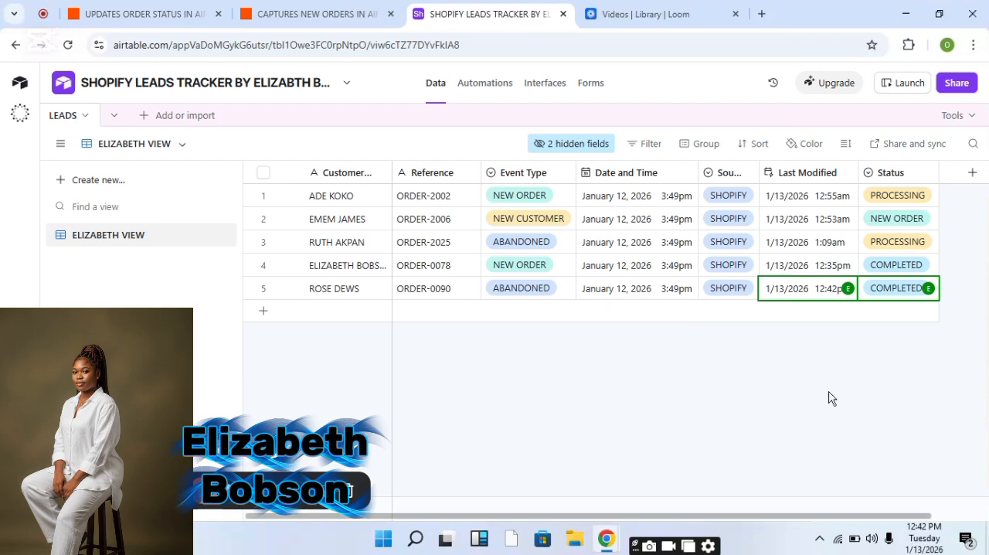